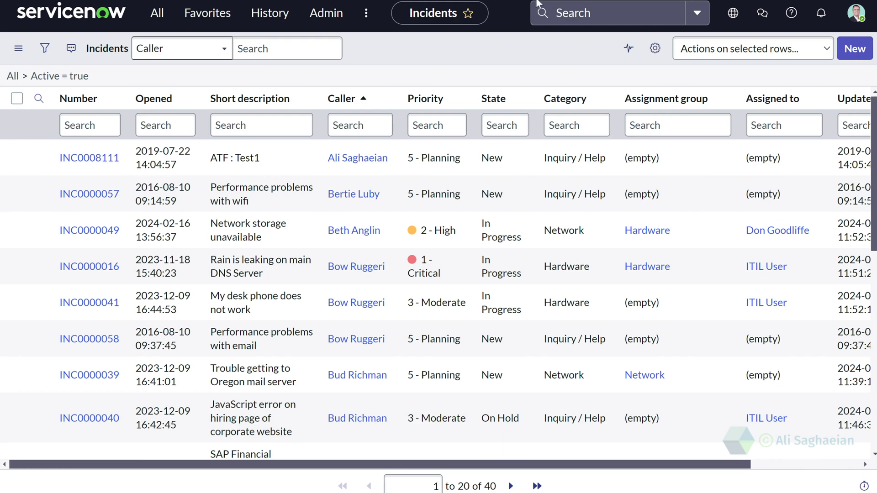
- Move Category up two places to follow Caller, and move Assignment group and Assigned to below Updated by
left_click(655, 49)
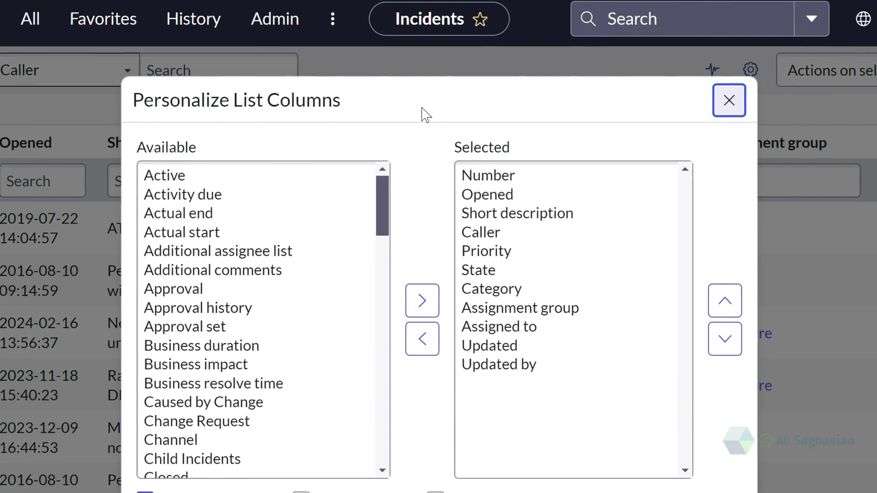
left_click(535, 292)
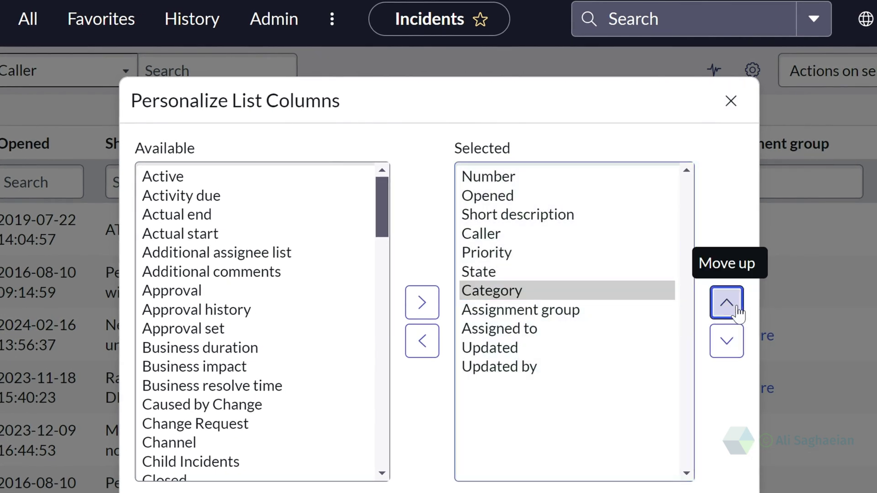
left_click(739, 313)
left_click(738, 313)
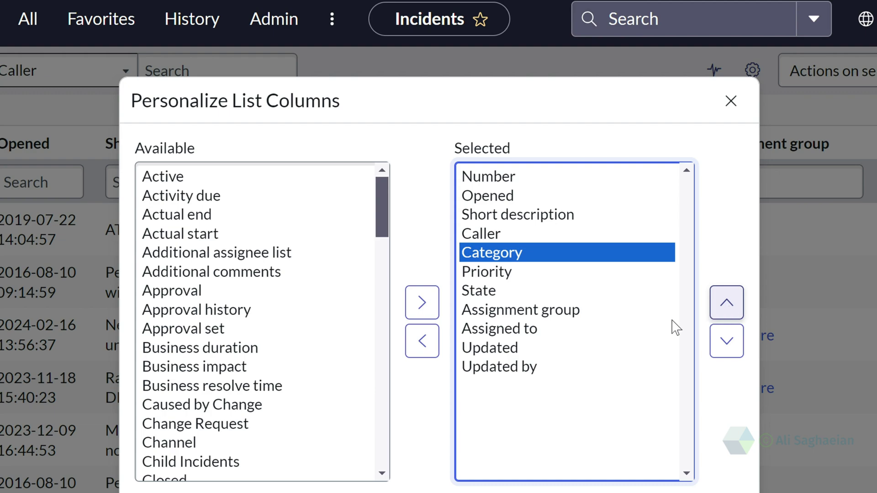
left_click(507, 312)
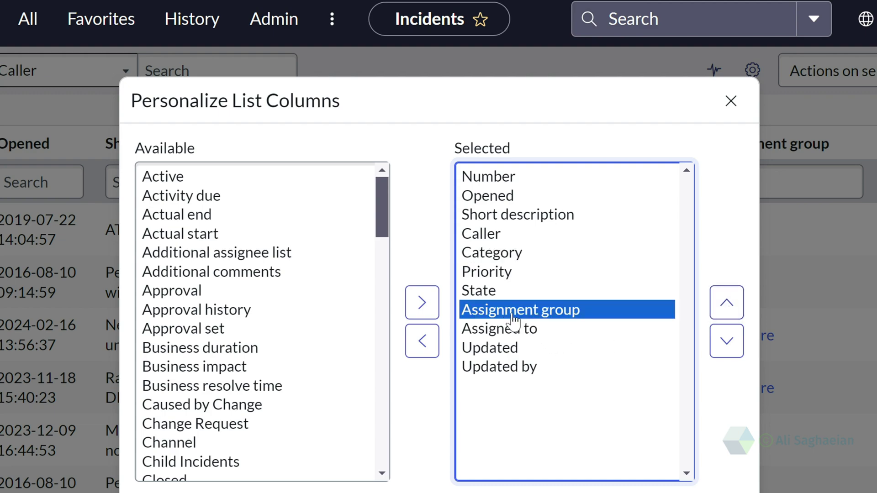
left_click(513, 328, "shift")
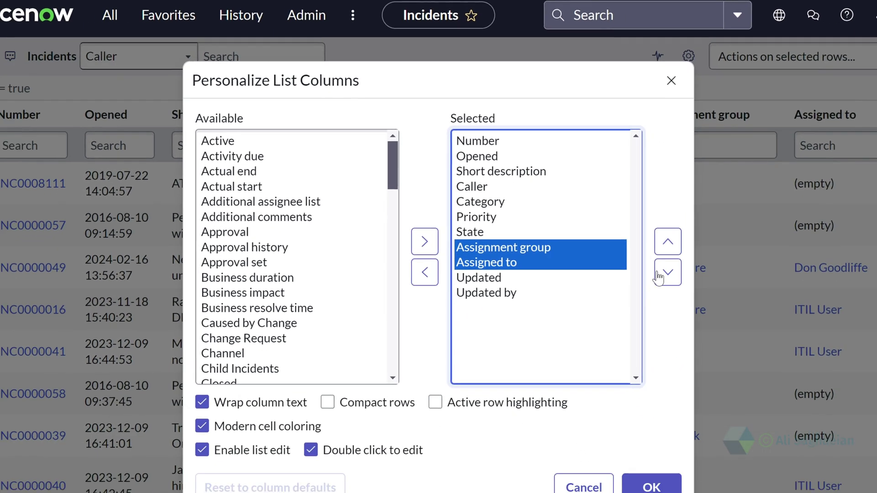
left_click(720, 334)
left_click(720, 334)
left_click(622, 421)
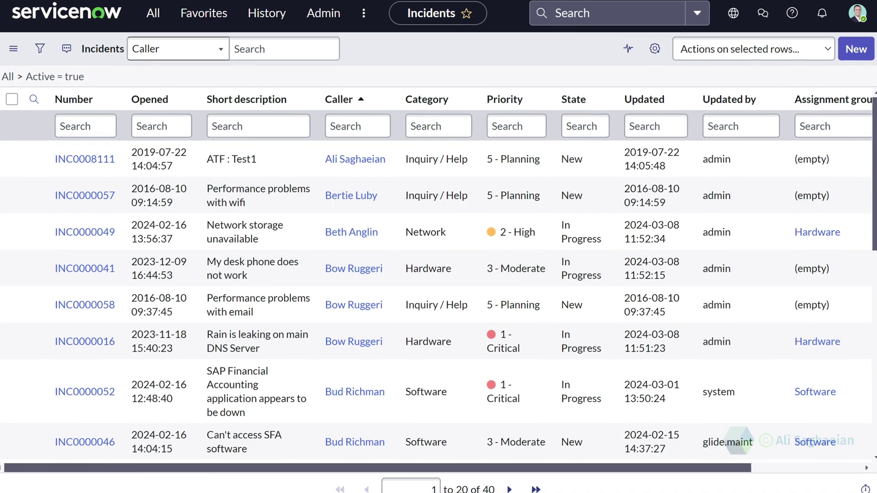
- Add Created, Created by, Impact and Urgency to the selected list columns
left_click(653, 48)
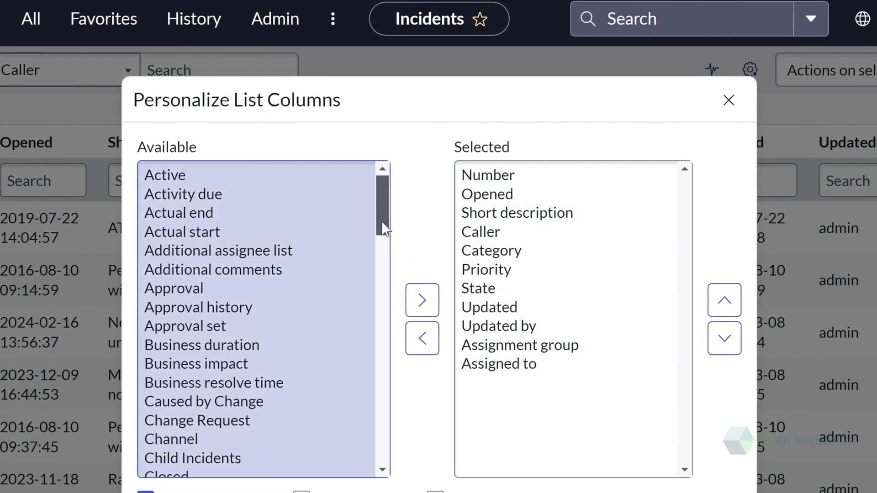
left_click_drag(383, 229, 385, 336)
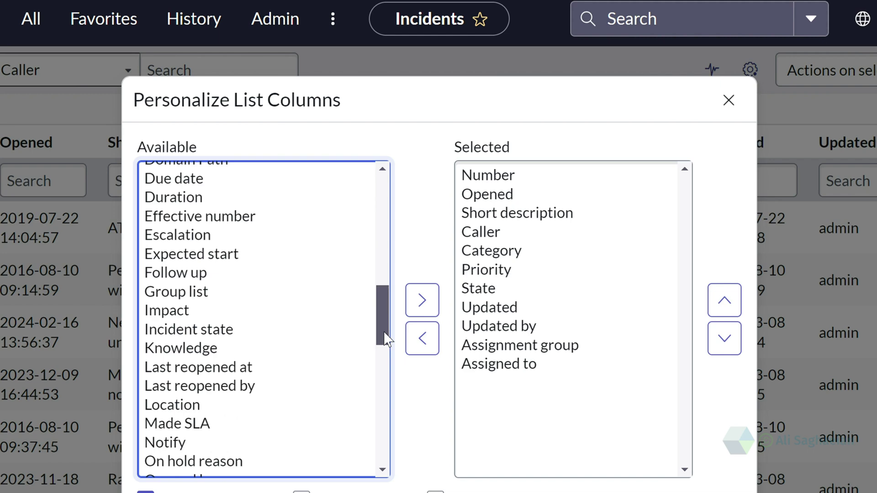
scroll(201, 239, "up", 4)
left_click_drag(202, 234, 238, 255)
left_click_drag(331, 260, 538, 434)
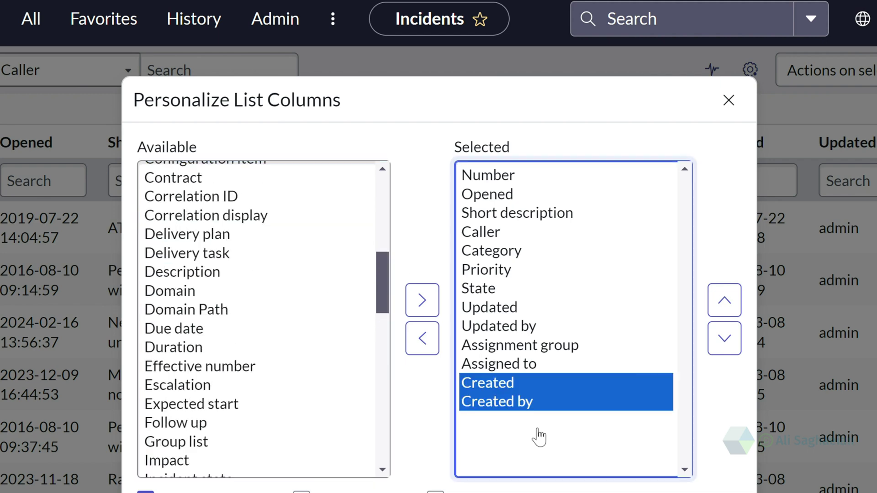
left_click_drag(384, 297, 381, 475)
left_click(197, 254)
left_click(196, 388)
left_click(421, 300)
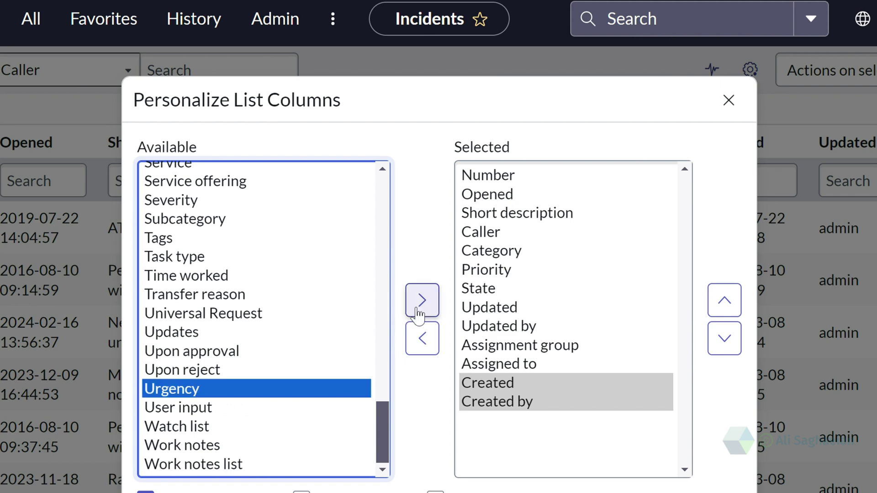
- Move Impact and Urgency up between Category and Priority and apply the column order
left_click(727, 303)
left_click(727, 304)
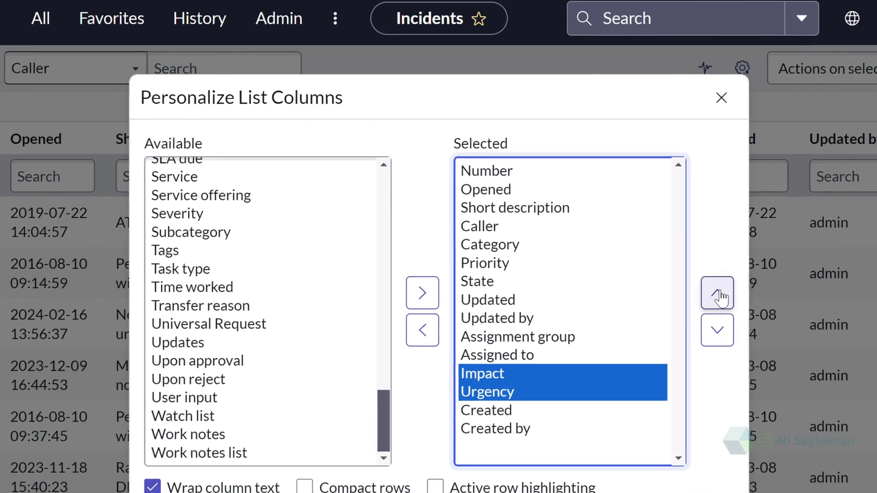
left_click(720, 296)
left_click(719, 295)
left_click(719, 296)
left_click(720, 296)
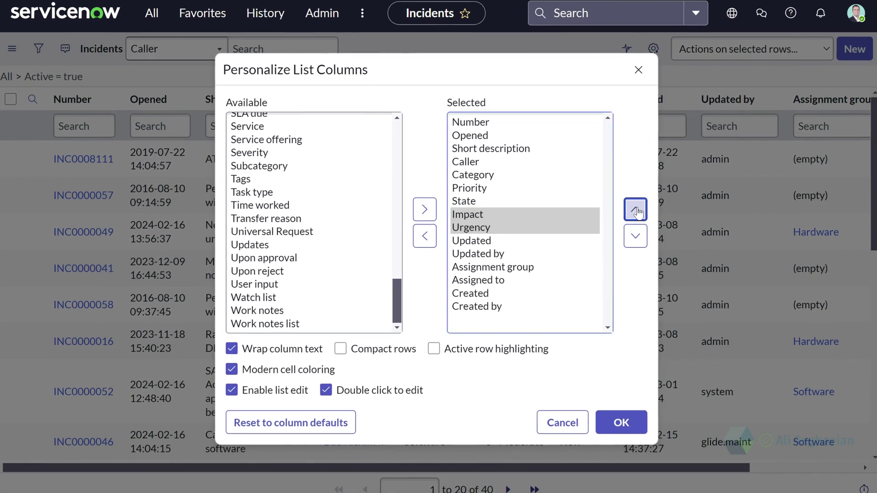
left_click(635, 210)
left_click(636, 209)
left_click(620, 421)
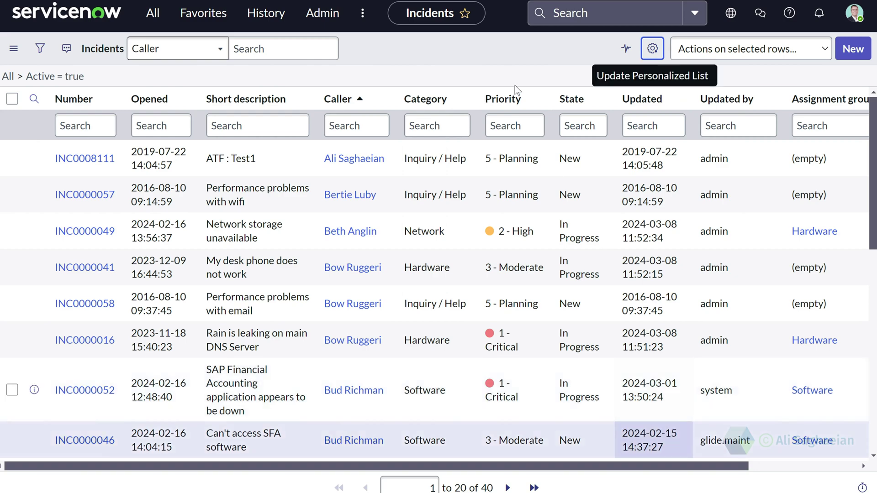
left_click_drag(548, 466, 831, 492)
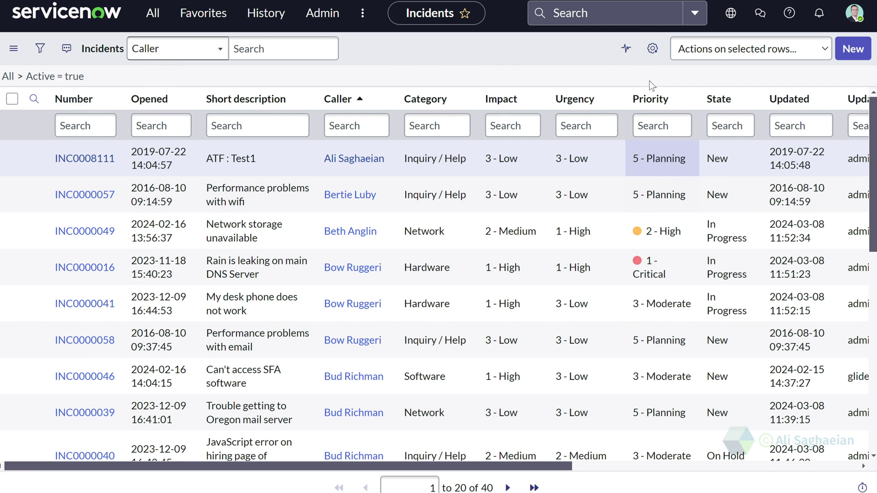
- Reset the Incidents list columns to their defaults in Personalize List Columns
left_click(652, 48)
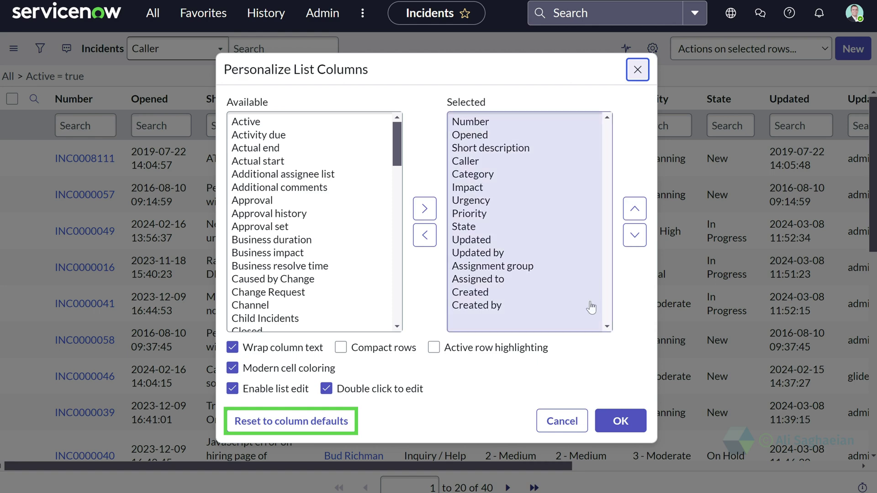
left_click(305, 423)
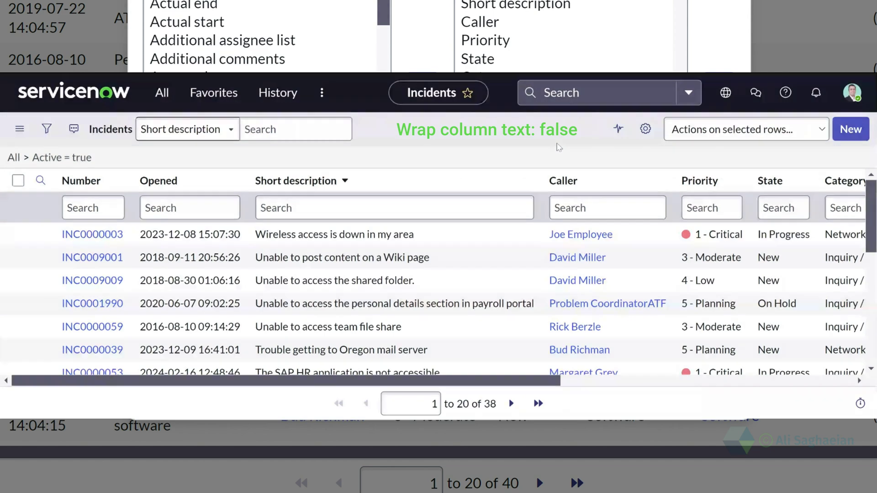
- Scroll down through the list comparison examples for Wrap column text and Enable list edit
scroll(534, 264, "down", 3)
scroll(534, 266, "down", 6)
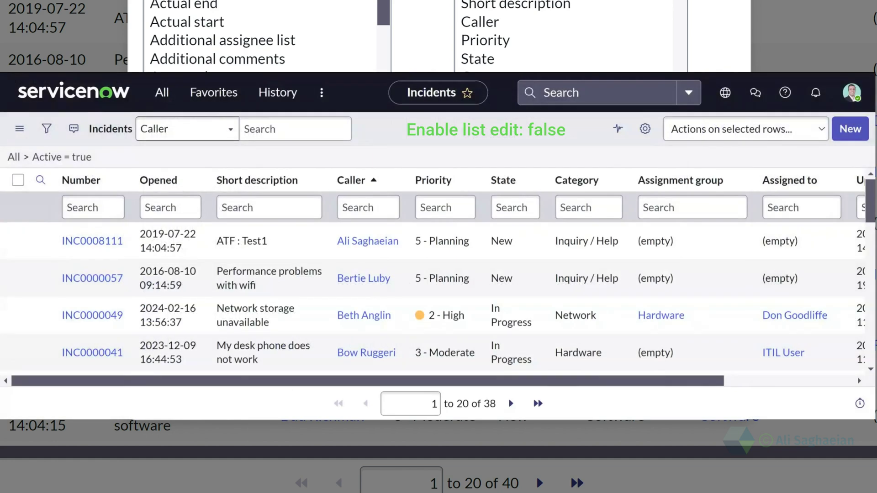
- Test whether INC0008111's Priority, State and Category cells can be edited in place
left_click(482, 250)
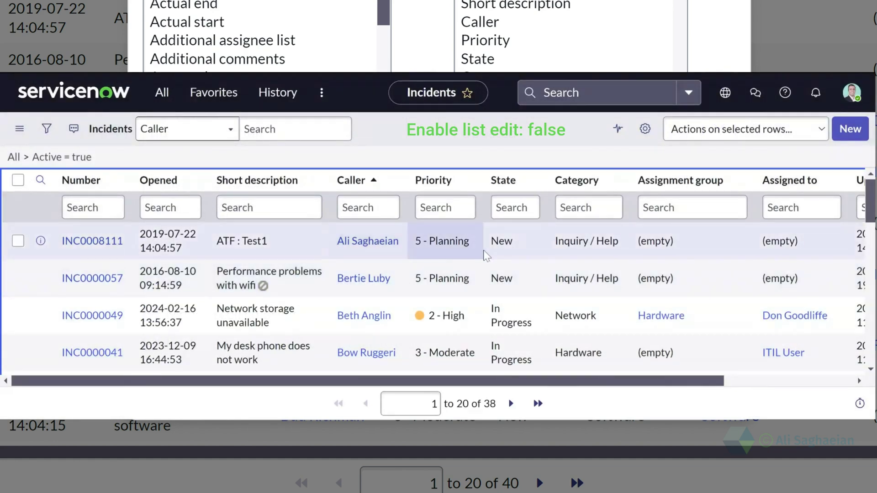
left_click(520, 254)
left_click(617, 254)
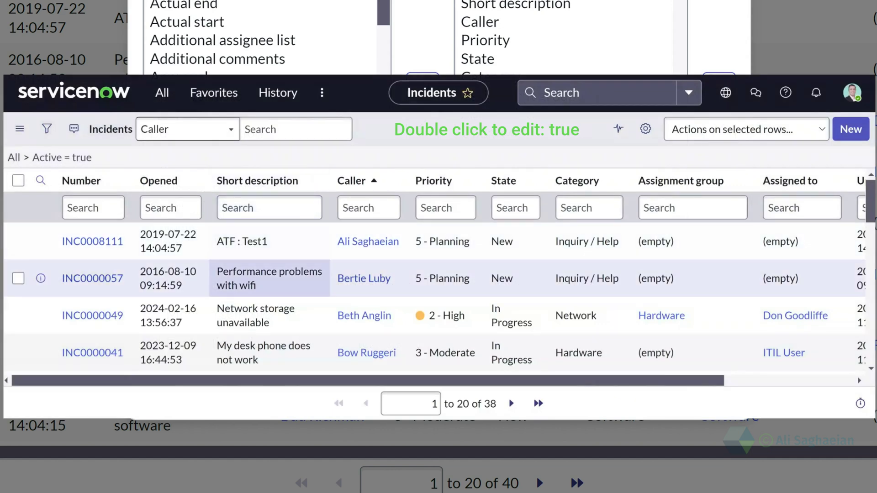
- Change INC0000057's short description ending 'wifi' to 'internet' inline and save it
double_click(298, 282)
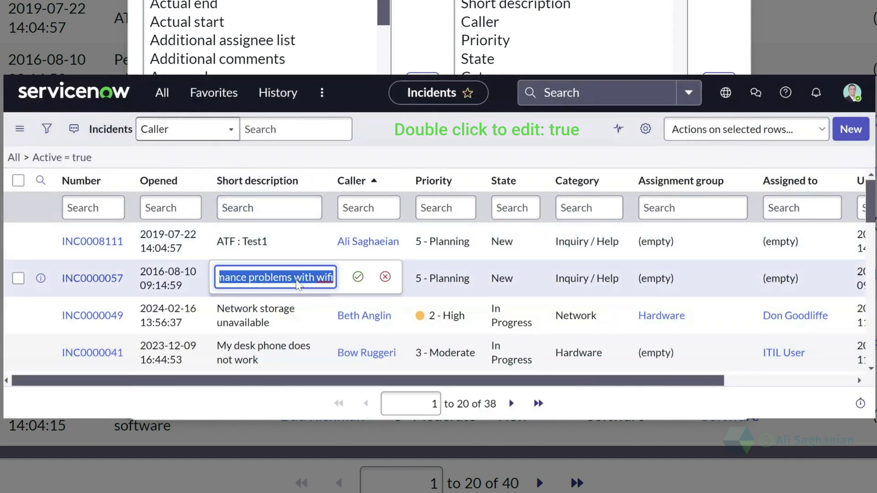
key("End")
key("ctrl+shift+Left")
type("internet")
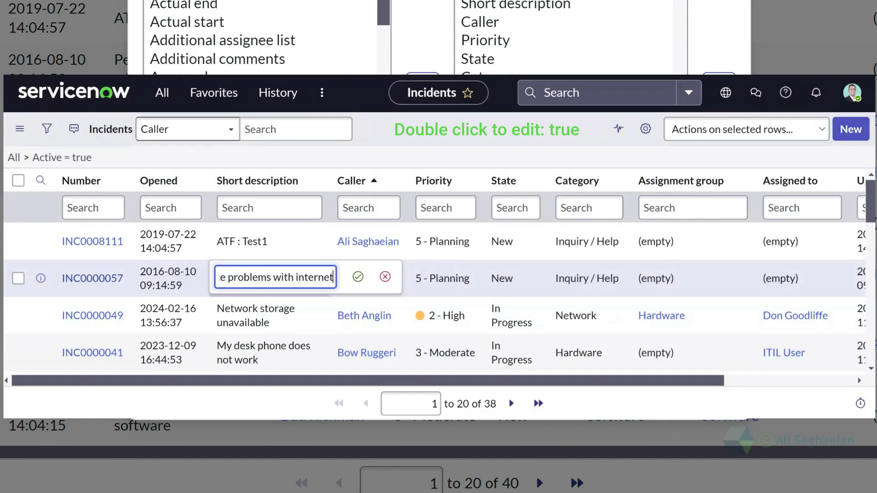
key("Return")
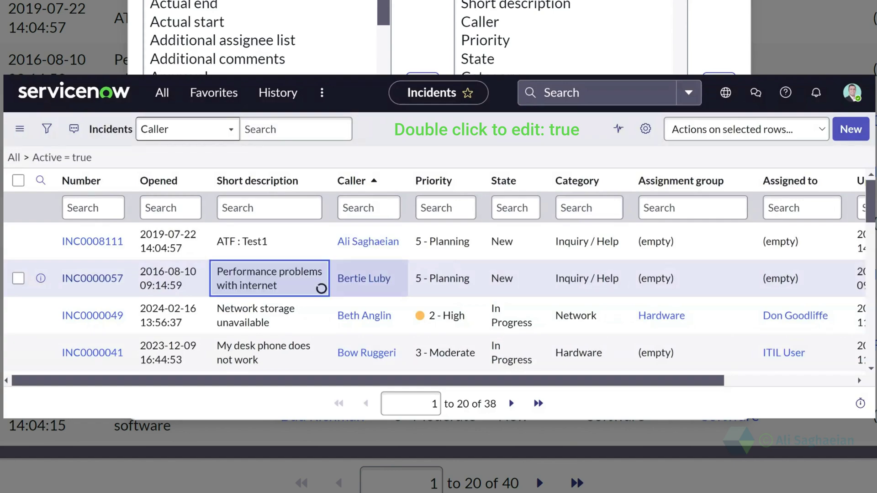
left_click(432, 251)
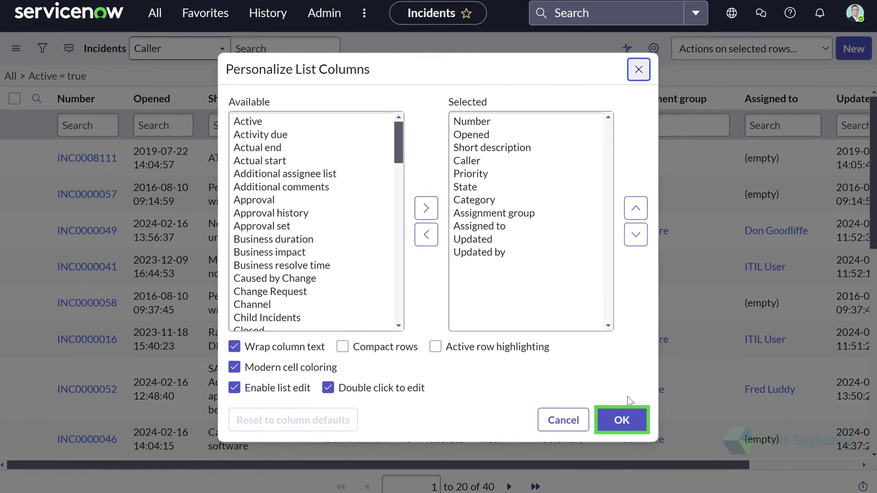
- Confirm the Personalize List Columns settings with OK
left_click(627, 421)
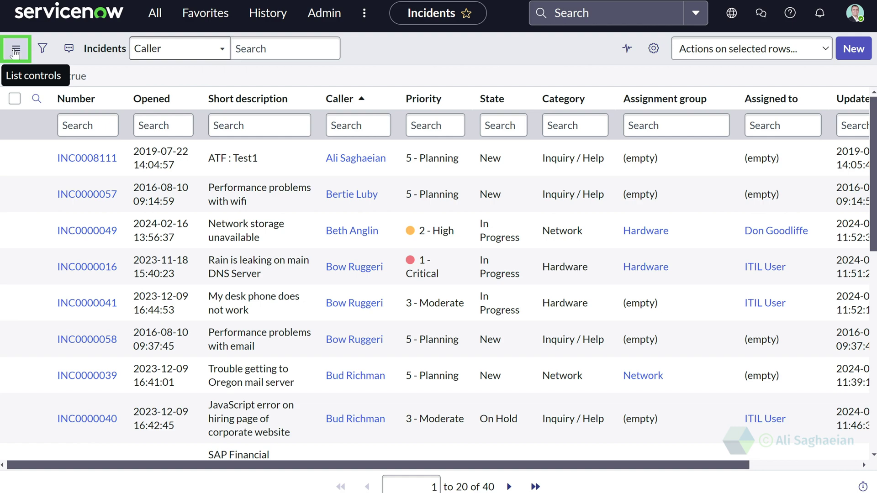
- Switch the Incidents list to the Self Service view from the List controls View menu
left_click(15, 52)
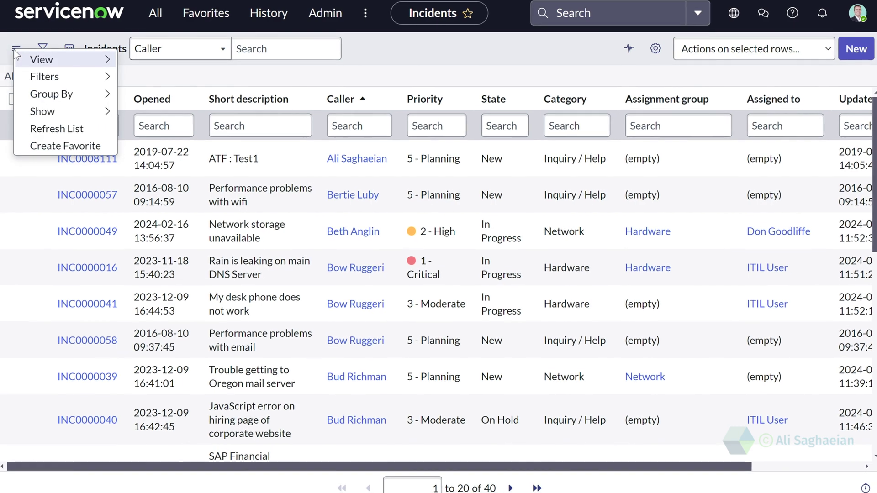
mouse_move(84, 58)
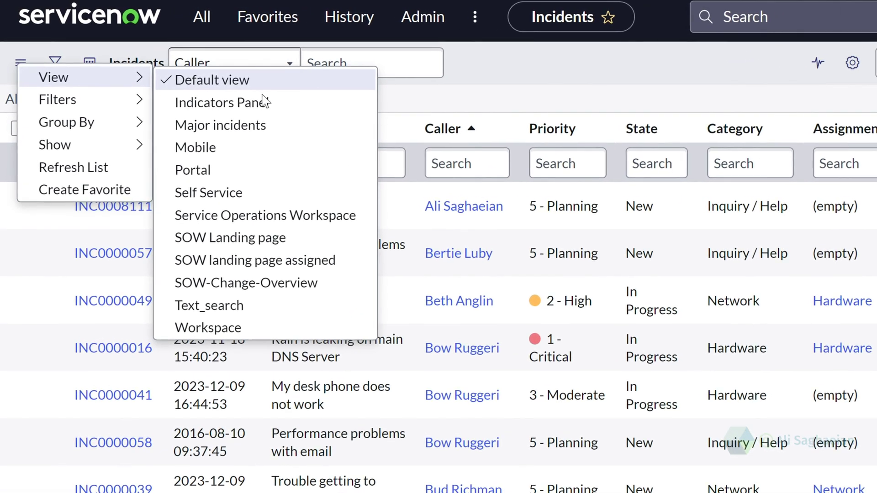
left_click(275, 187)
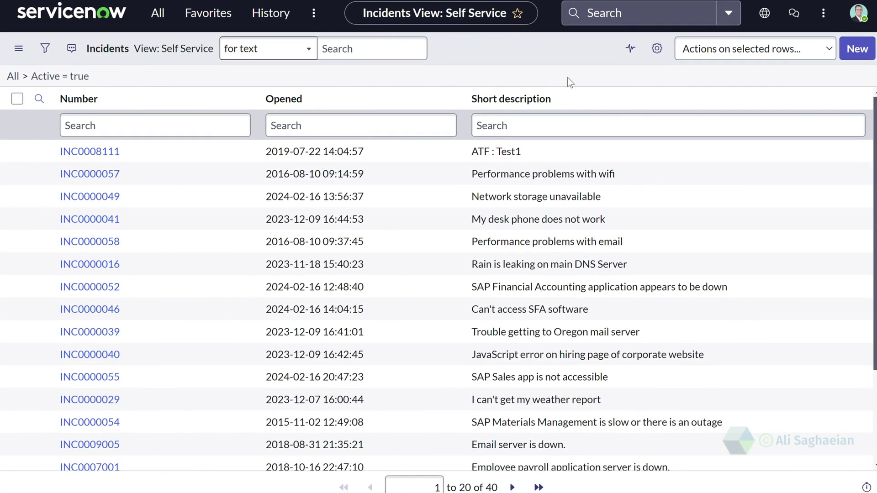
- Check the Self Service view's columns in the column settings, then close them unchanged
left_click(657, 49)
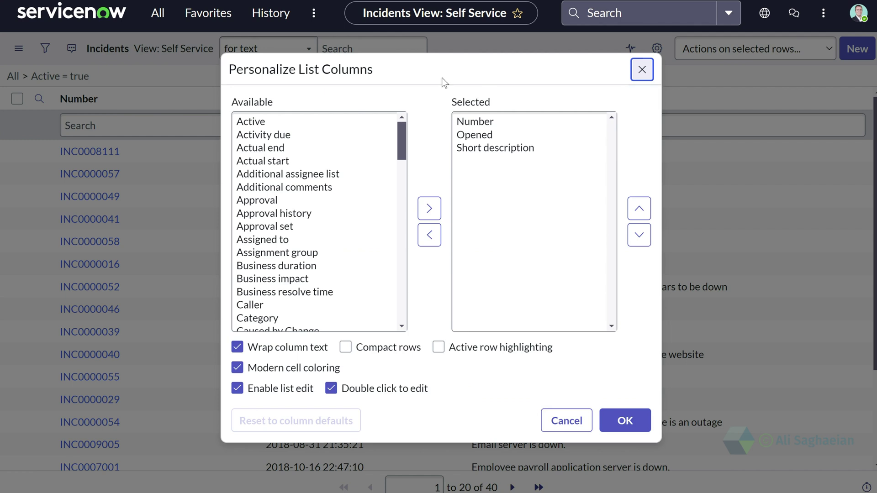
key("Escape")
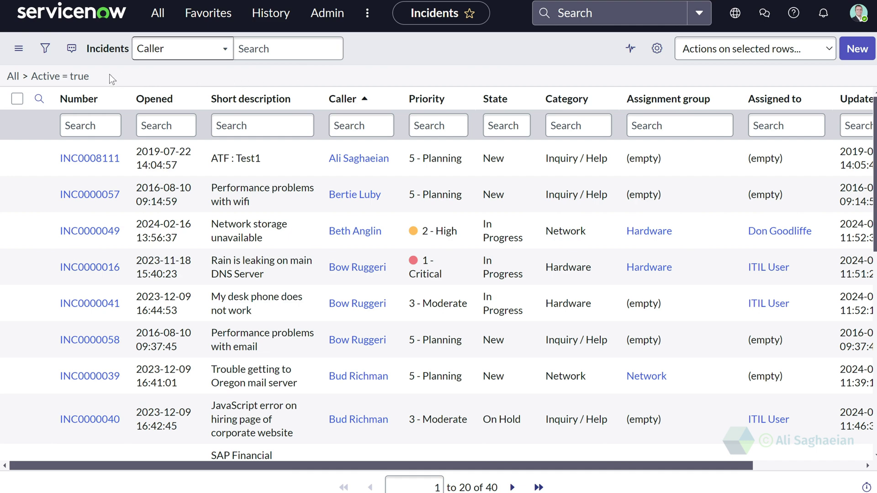
- Show 10 rows per page and go to the next page of incidents
left_click(18, 48)
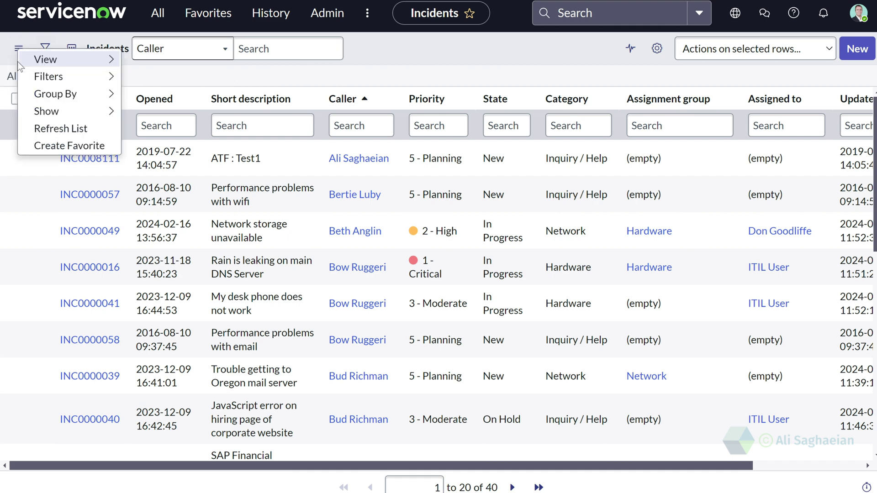
mouse_move(52, 111)
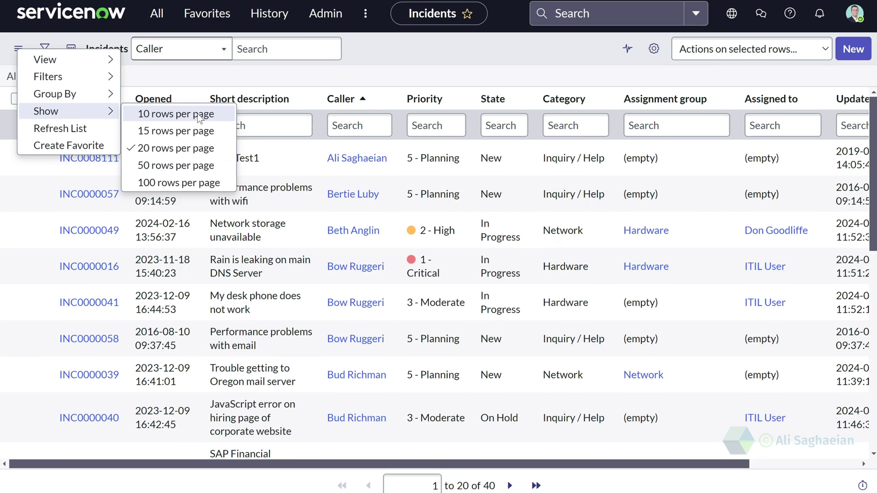
left_click(198, 113)
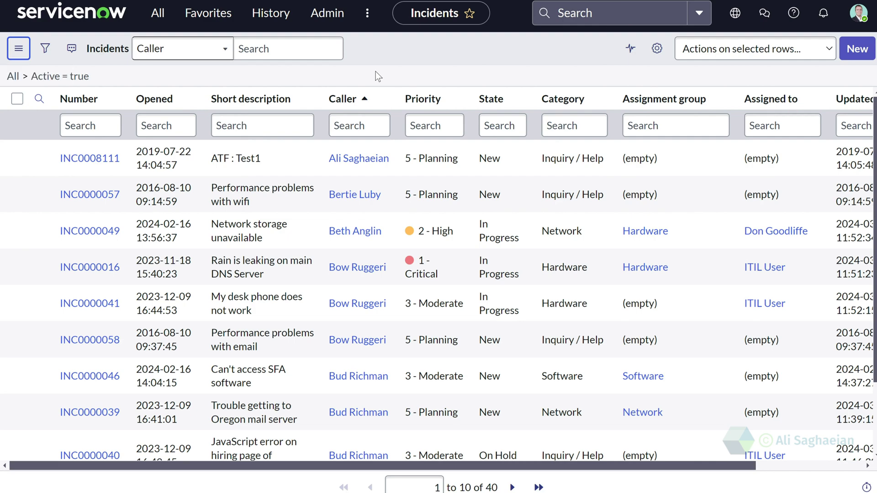
scroll(359, 240, "down", 2)
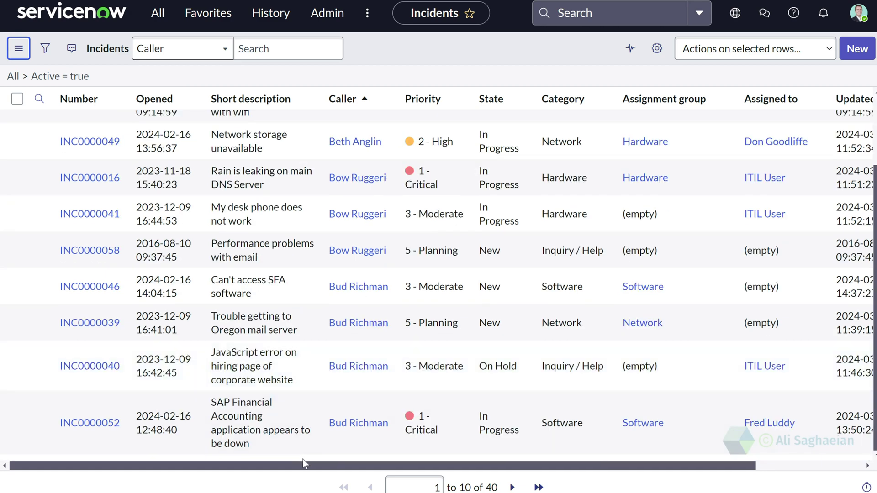
left_click(510, 487)
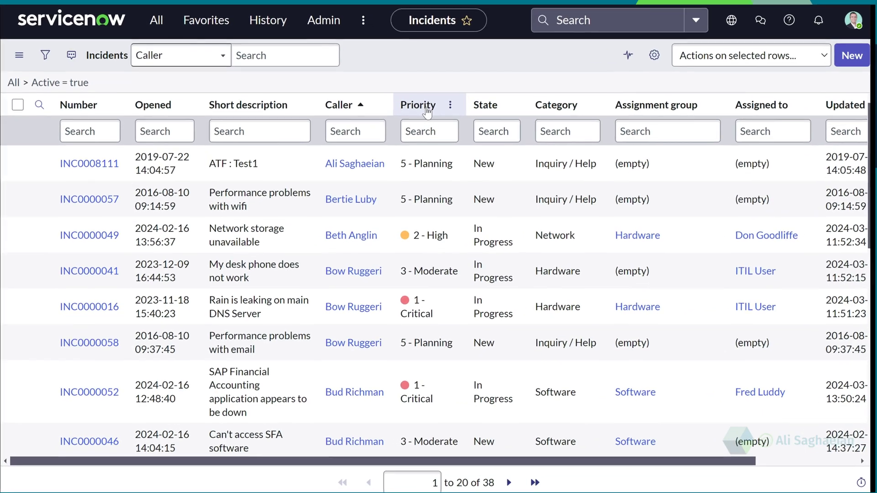
- Open Configure > List Layout from the Priority column header's context menu
right_click(427, 112)
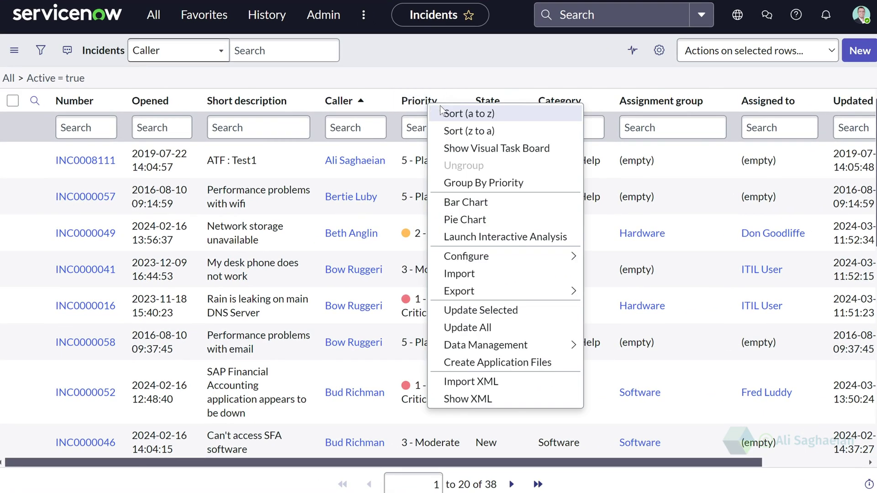
mouse_move(552, 258)
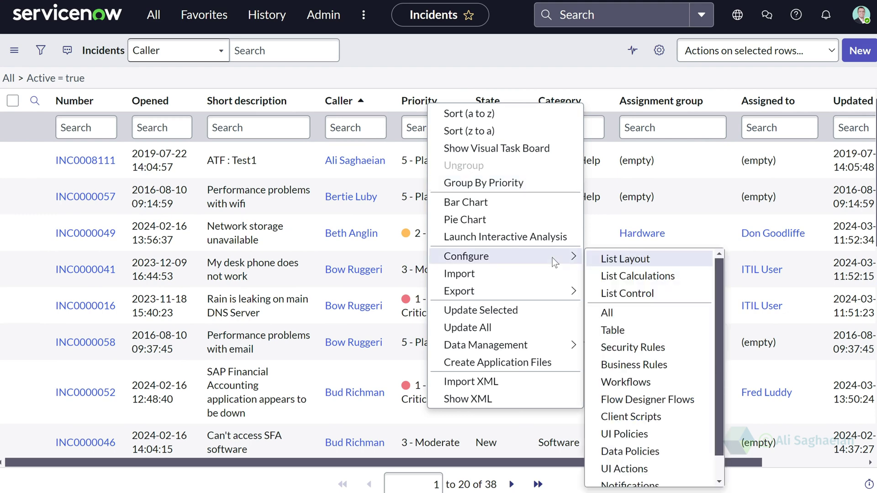
left_click(615, 260)
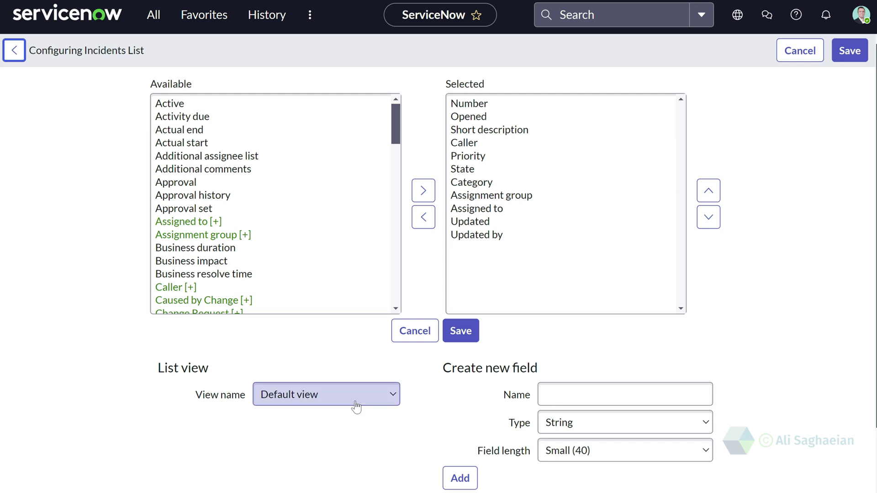
- Switch the Configuring Incidents List view name to Self Service (Number, Opened, Short description)
left_click(356, 406)
left_click(378, 421)
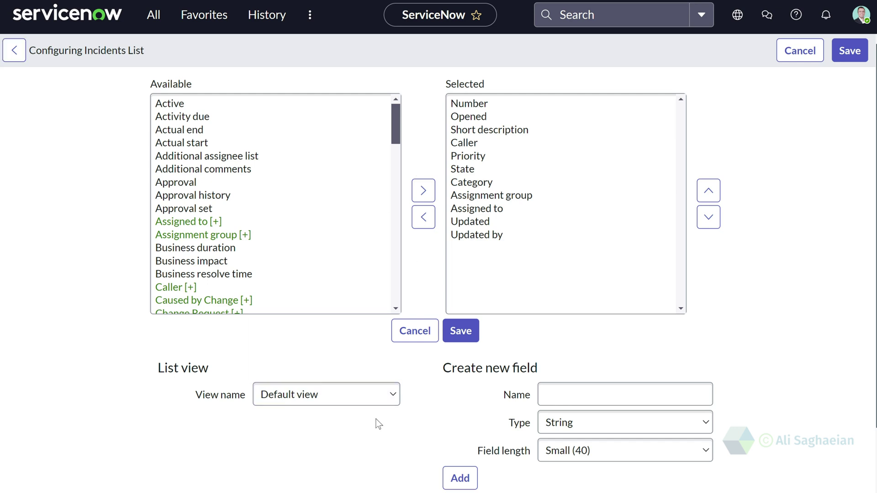
left_click(376, 402)
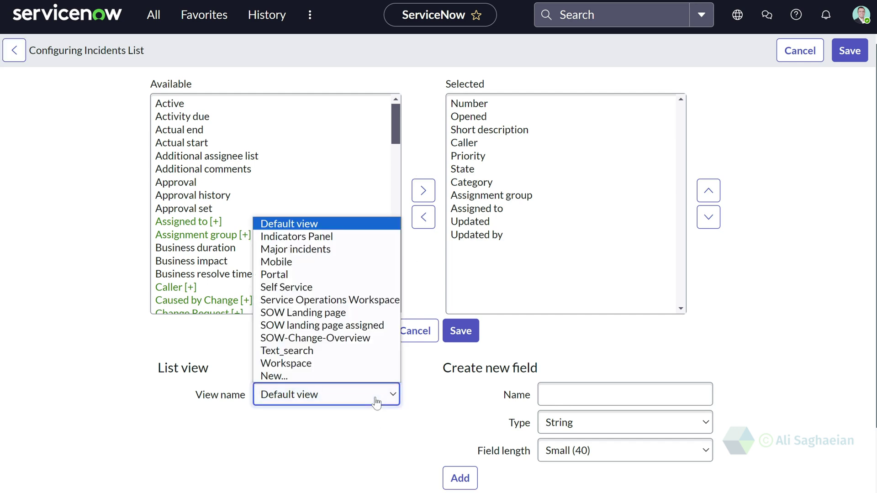
left_click(313, 286)
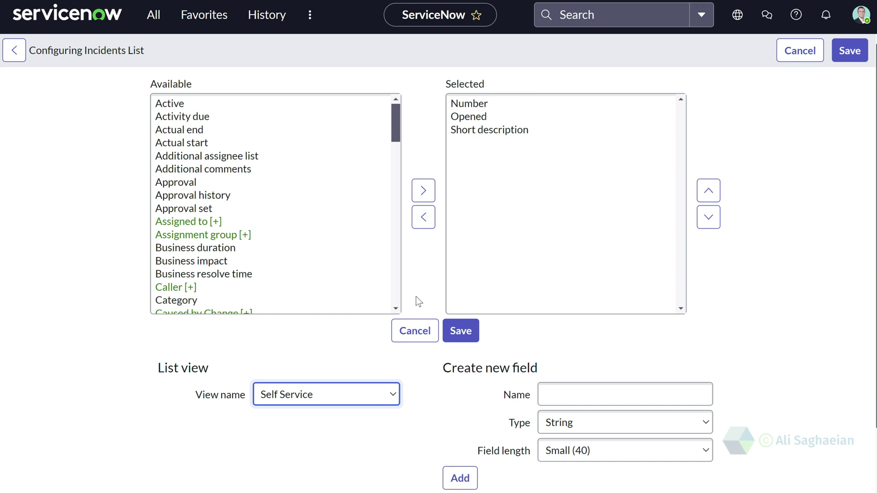